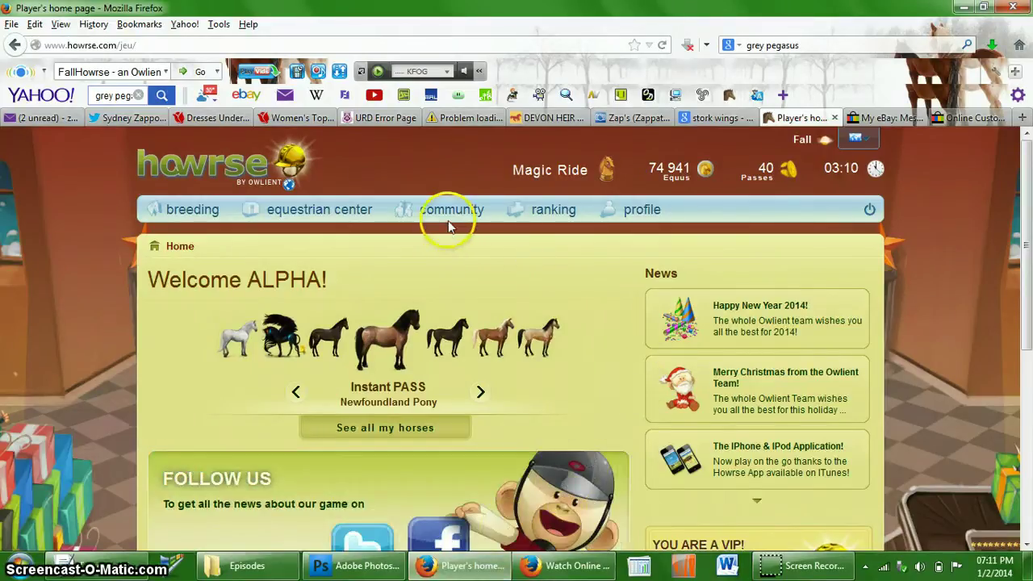
Go to Community > Creation space and open the Black Pearl illustration submission page.
{"action": "mouse_move", "coordinate": [446, 223]}
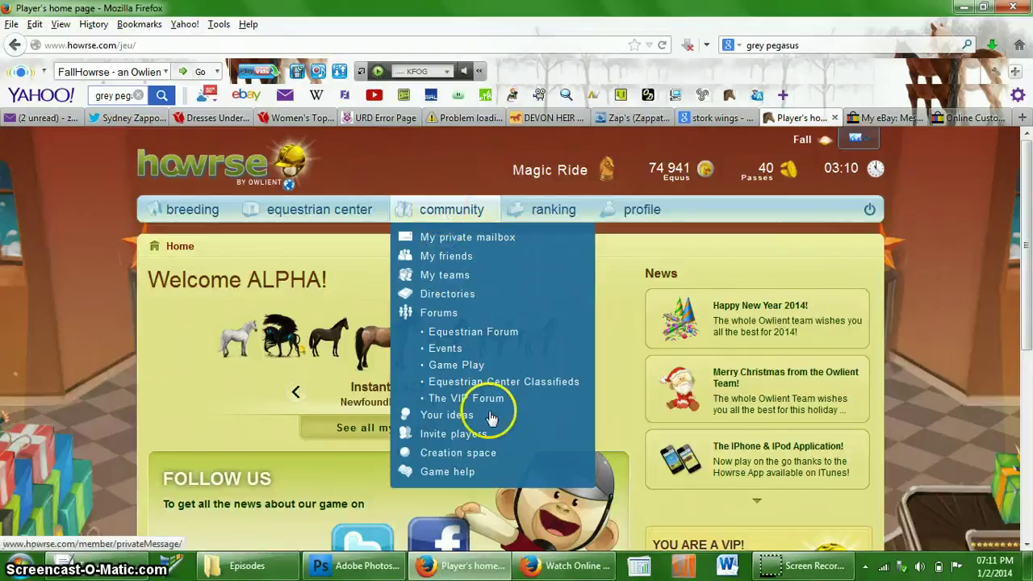
{"action": "left_click", "coordinate": [473, 456]}
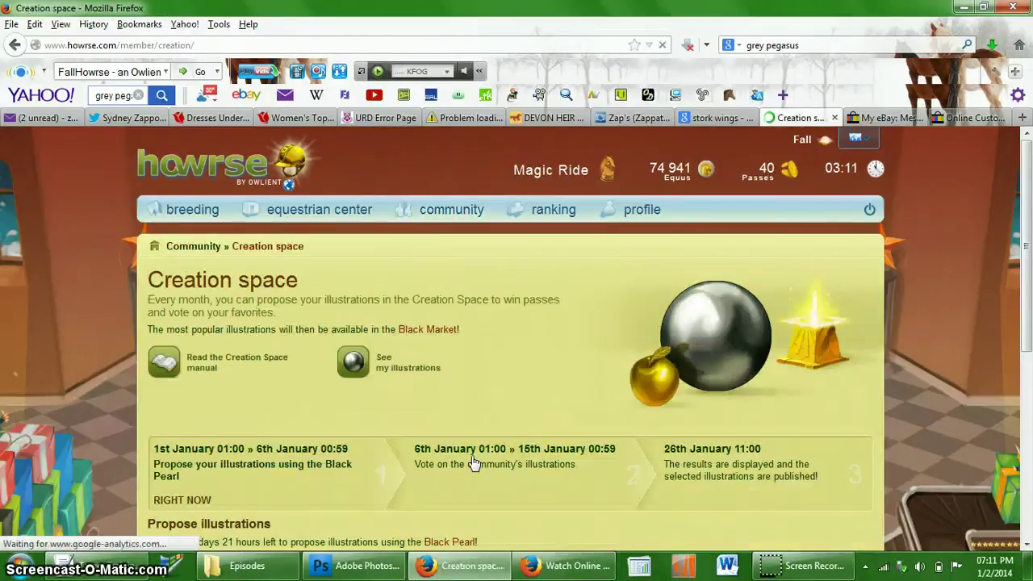
{"action": "left_click_drag", "start_coordinate": [1027, 228], "coordinate": [1028, 316]}
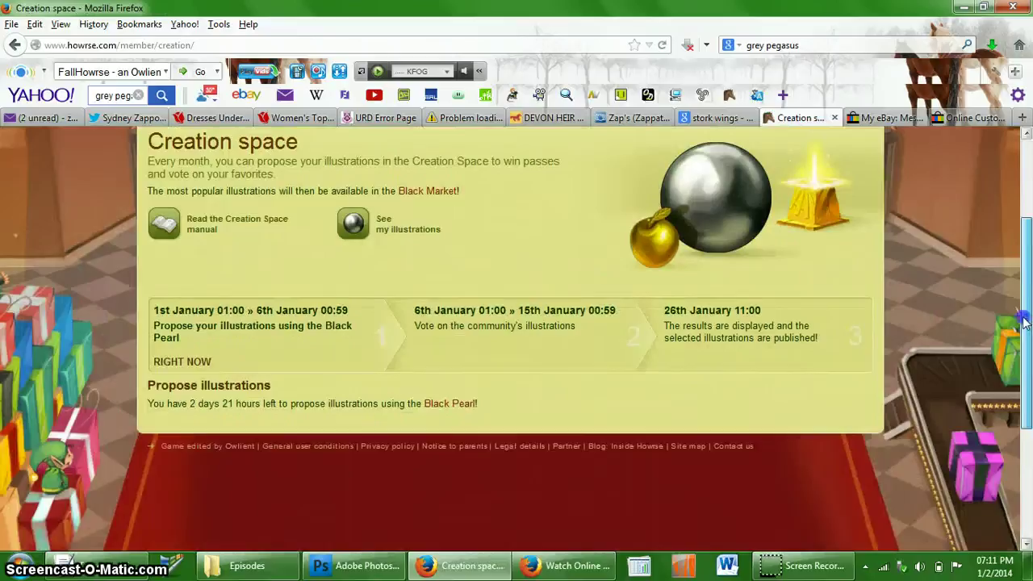
{"action": "left_click", "coordinate": [458, 417]}
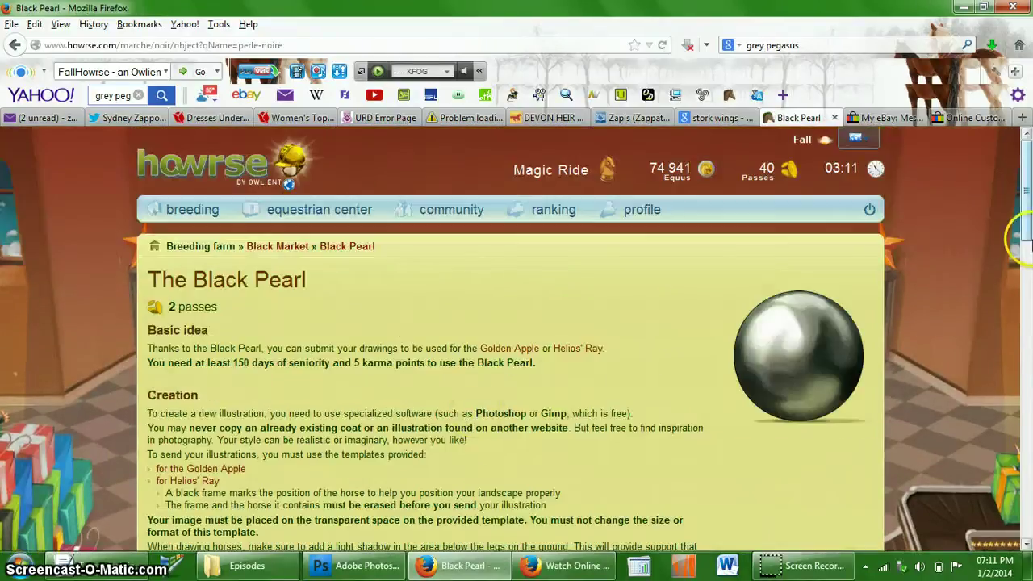
{"action": "left_click_drag", "start_coordinate": [1022, 239], "coordinate": [1027, 526]}
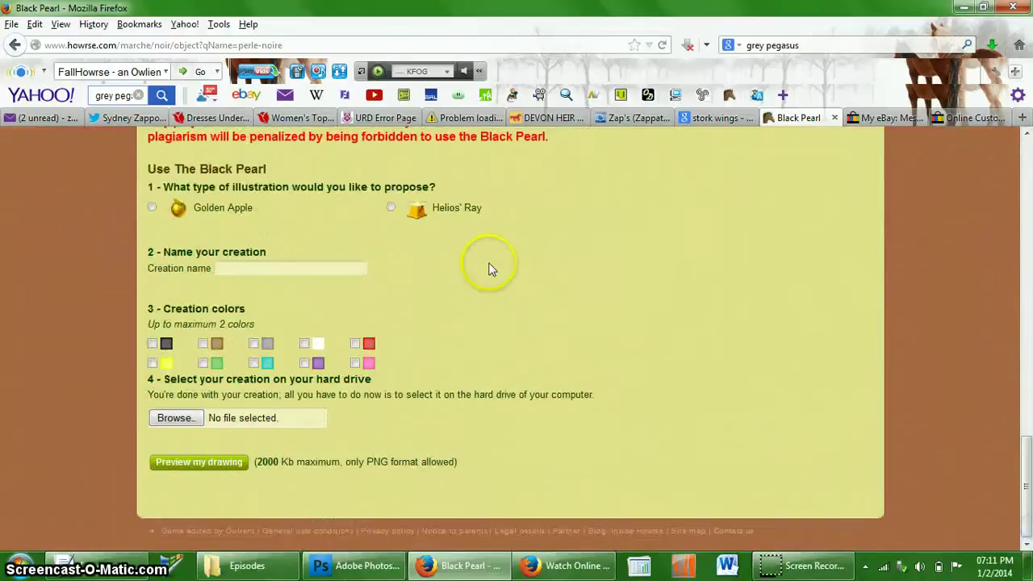
Choose Golden Apple as the illustration type and Pegasus as the receiving horse.
{"action": "left_click", "coordinate": [152, 209]}
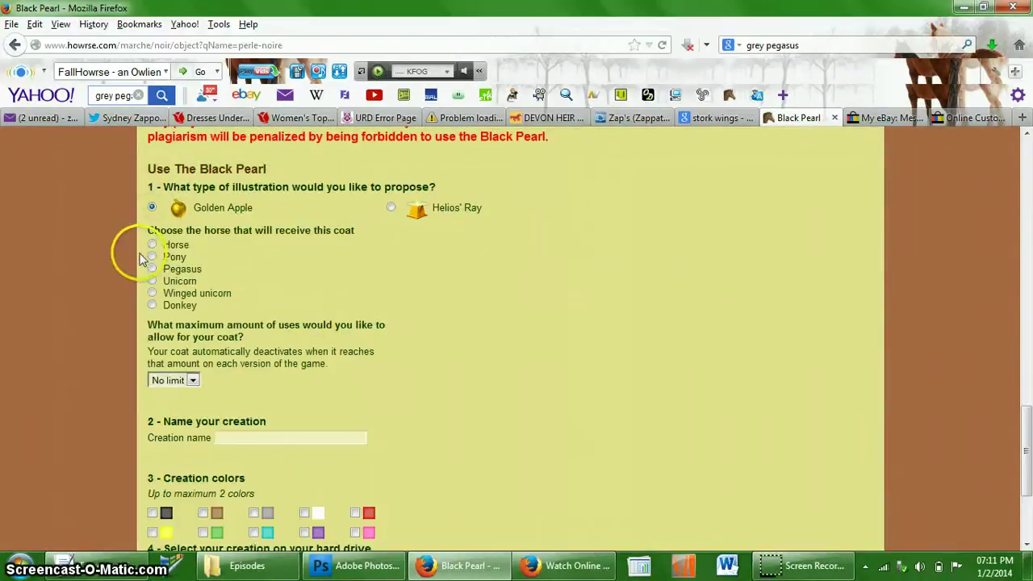
{"action": "left_click", "coordinate": [151, 270]}
{"action": "left_click_drag", "start_coordinate": [1026, 468], "coordinate": [1026, 476]}
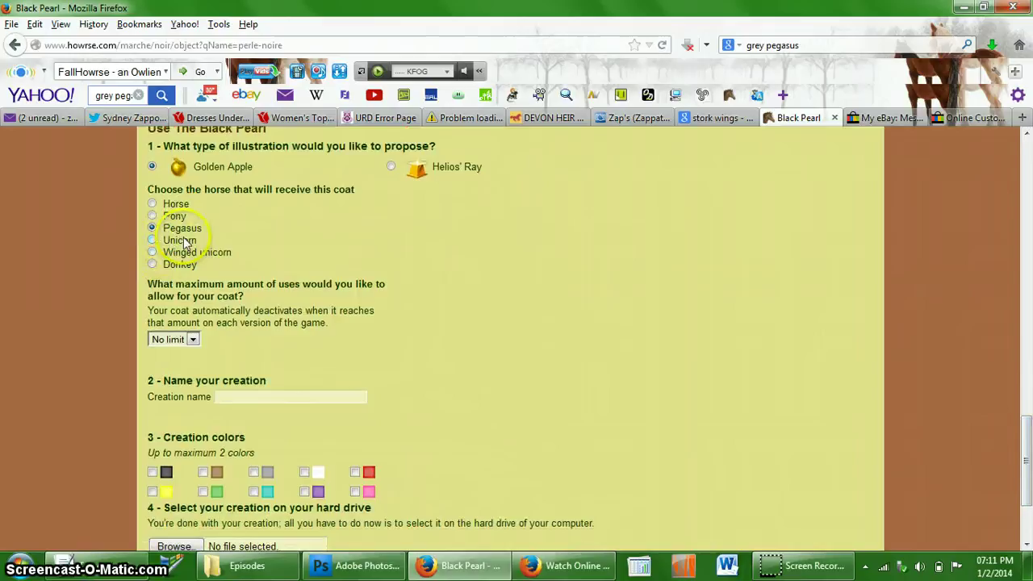
In Photoshop, select all three pegasus layers with the Move tool and drag them into BP Format.png.
{"action": "left_click", "coordinate": [353, 573]}
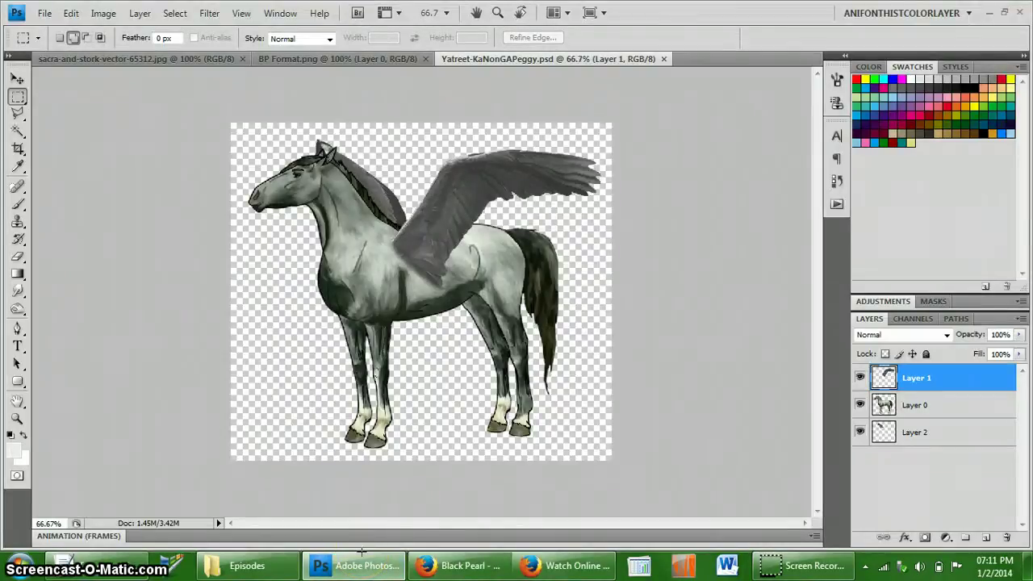
{"action": "key", "text": "v"}
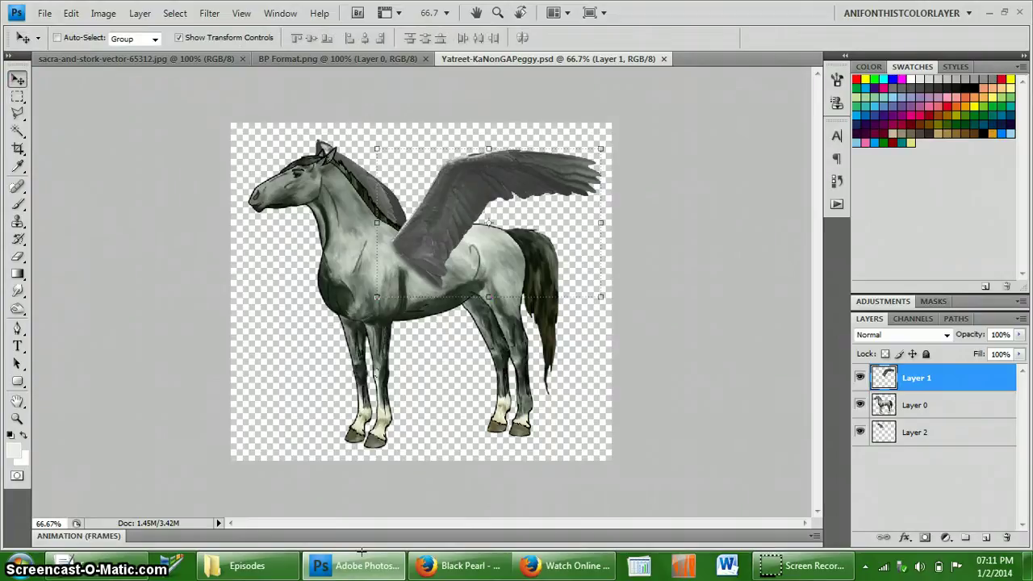
{"action": "key", "text": "ctrl+alt+a"}
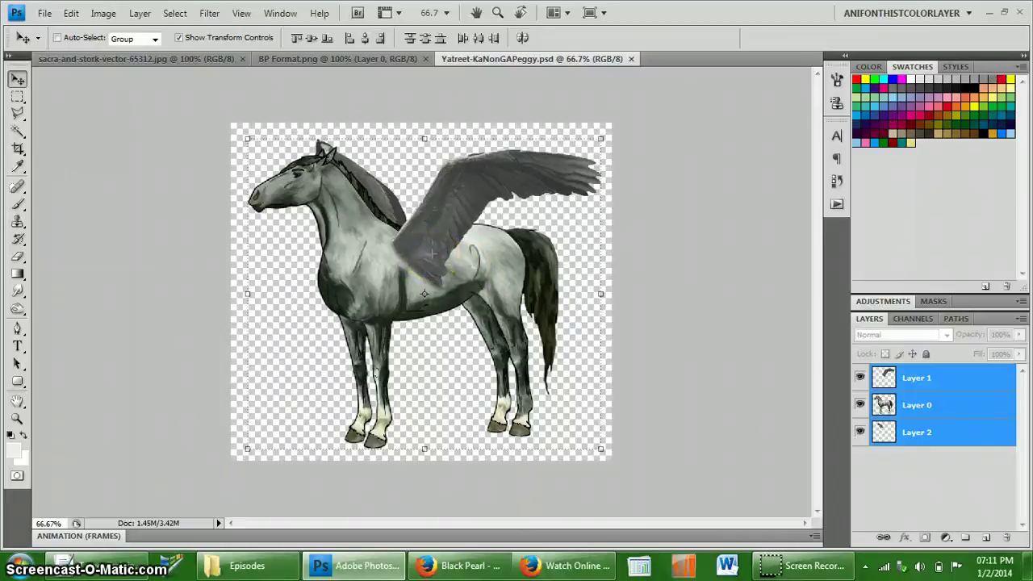
{"action": "mouse_move", "coordinate": [416, 254]}
{"action": "left_mouse_down"}
{"action": "mouse_move", "coordinate": [422, 279]}
{"action": "mouse_move", "coordinate": [387, 253]}
{"action": "mouse_move", "coordinate": [369, 55]}
{"action": "mouse_move", "coordinate": [408, 250]}
{"action": "left_mouse_up"}
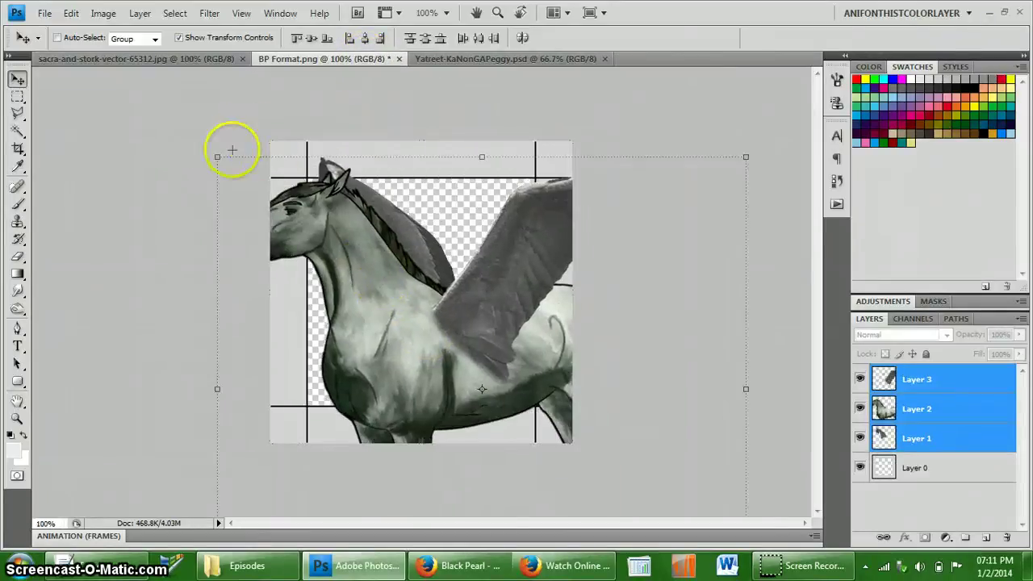
Shrink the pegasus proportionally with linked width and height, nudging it toward the frame.
{"action": "left_click_drag", "start_coordinate": [215, 157], "coordinate": [366, 223]}
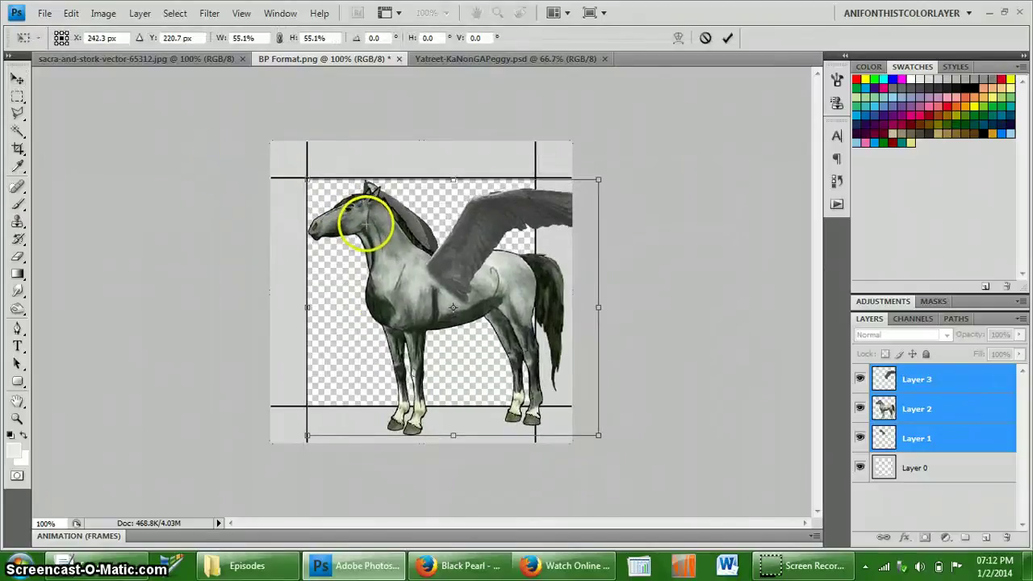
{"action": "left_click", "coordinate": [279, 38]}
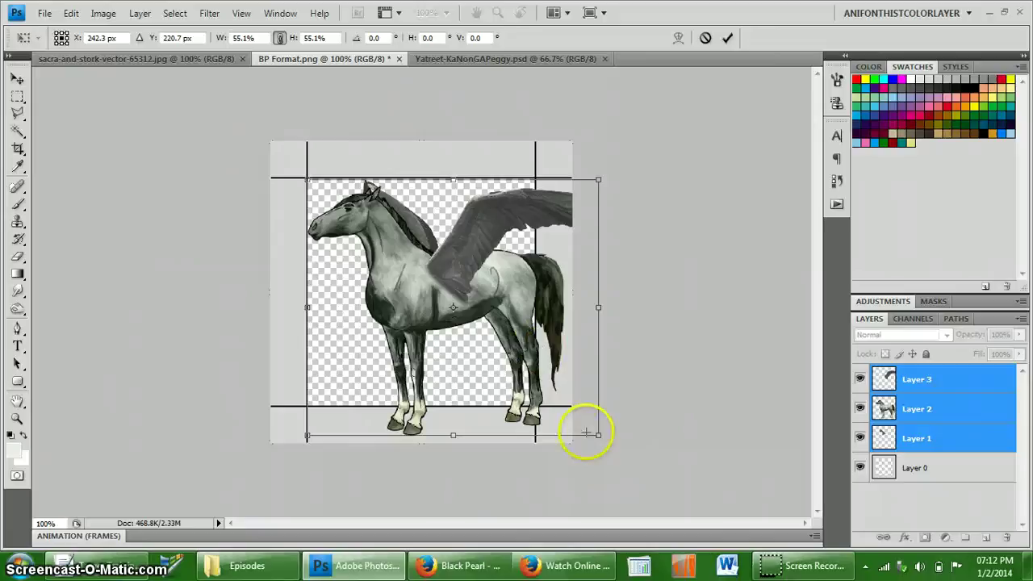
{"action": "left_click_drag", "start_coordinate": [593, 429], "coordinate": [529, 388]}
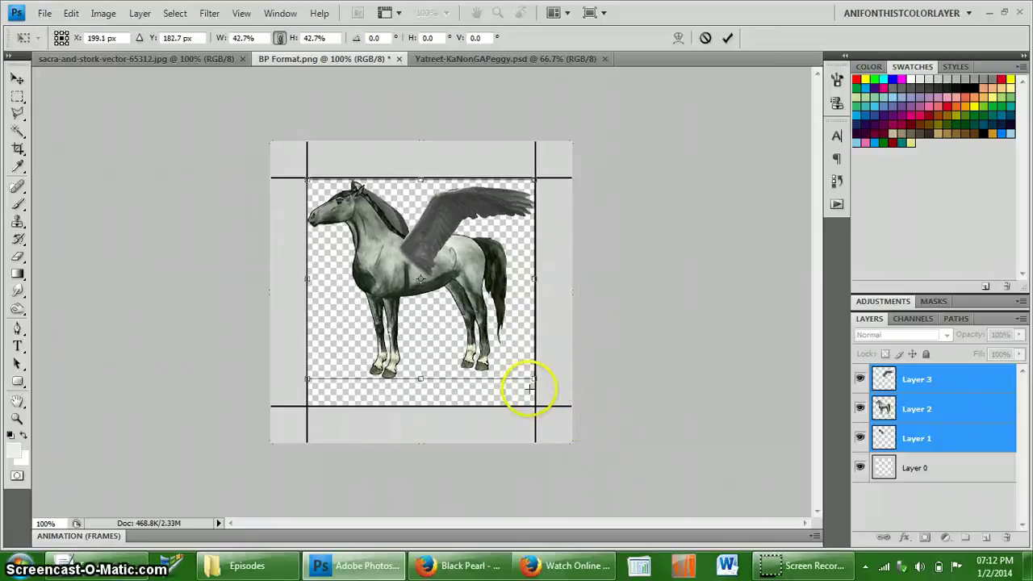
{"action": "key", "text": "Down"}
{"action": "key", "text": "Down"}
{"action": "key", "text": "Down"}
{"action": "key", "text": "Down"}
{"action": "key", "text": "Down"}
{"action": "key", "text": "Down"}
{"action": "key", "text": "Down"}
{"action": "key", "text": "Down"}
{"action": "key", "text": "Down"}
{"action": "key", "text": "Down"}
{"action": "key", "text": "Down"}
{"action": "key", "text": "Down"}
{"action": "key", "text": "Down"}
{"action": "key", "text": "Down"}
{"action": "key", "text": "Down"}
{"action": "key", "text": "Down"}
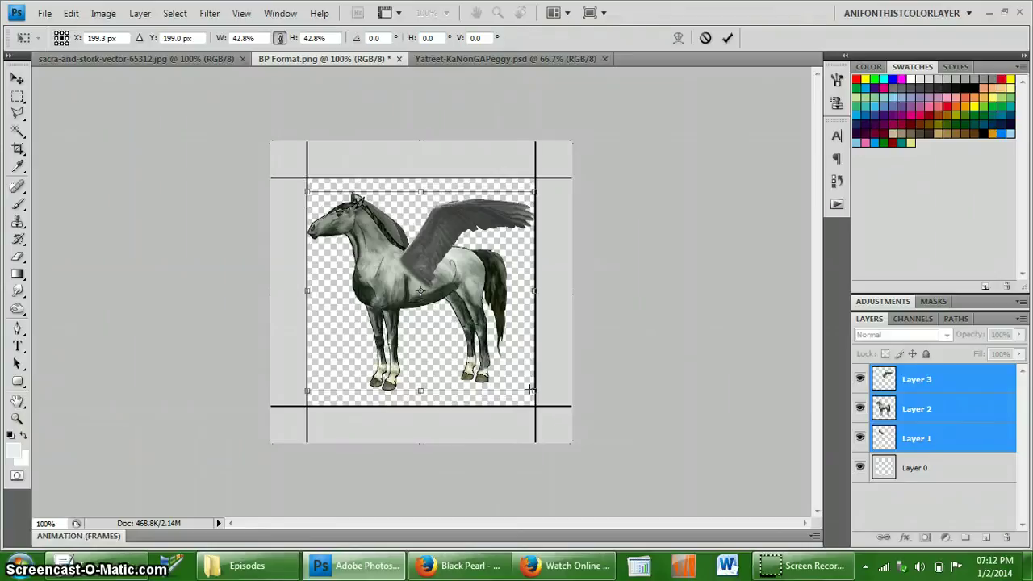
{"action": "key", "text": "Right"}
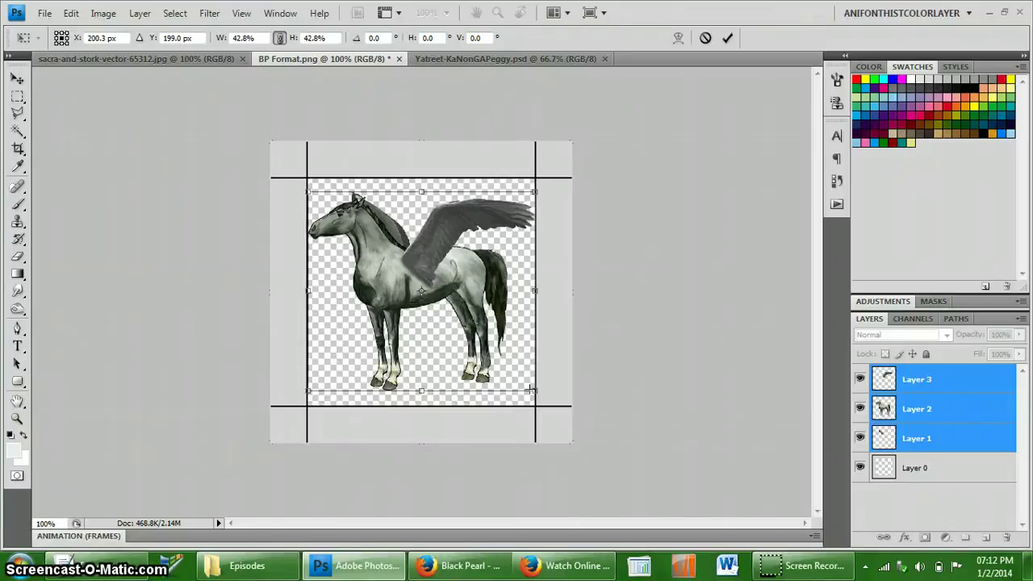
Set the scale to exactly 42.4%, position the pegasus inside the frame, and commit the transform.
{"action": "left_click", "coordinate": [317, 38]}
{"action": "key", "text": "BackSpace"}
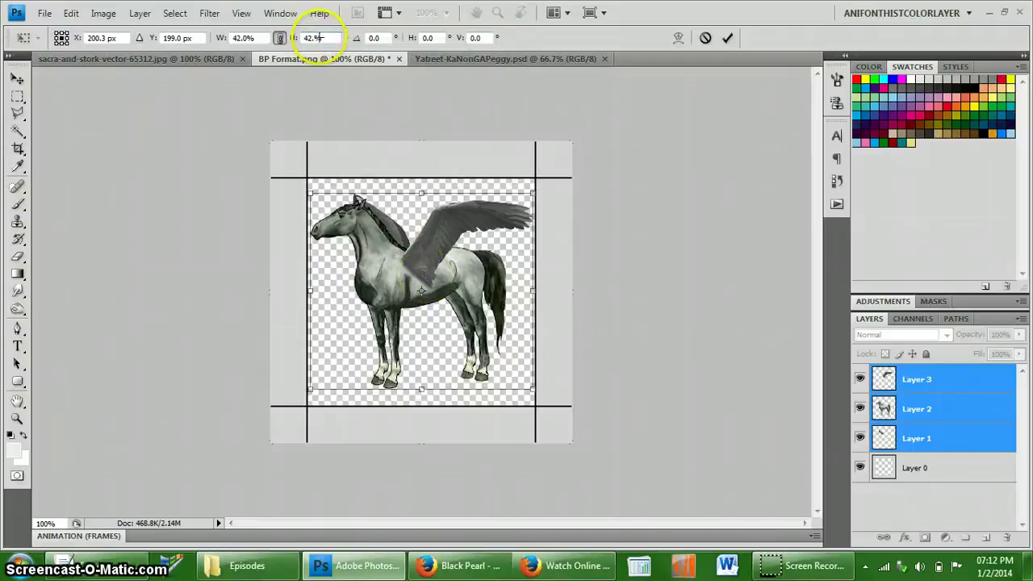
{"action": "type", "text": "5"}
{"action": "left_click", "coordinate": [415, 195]}
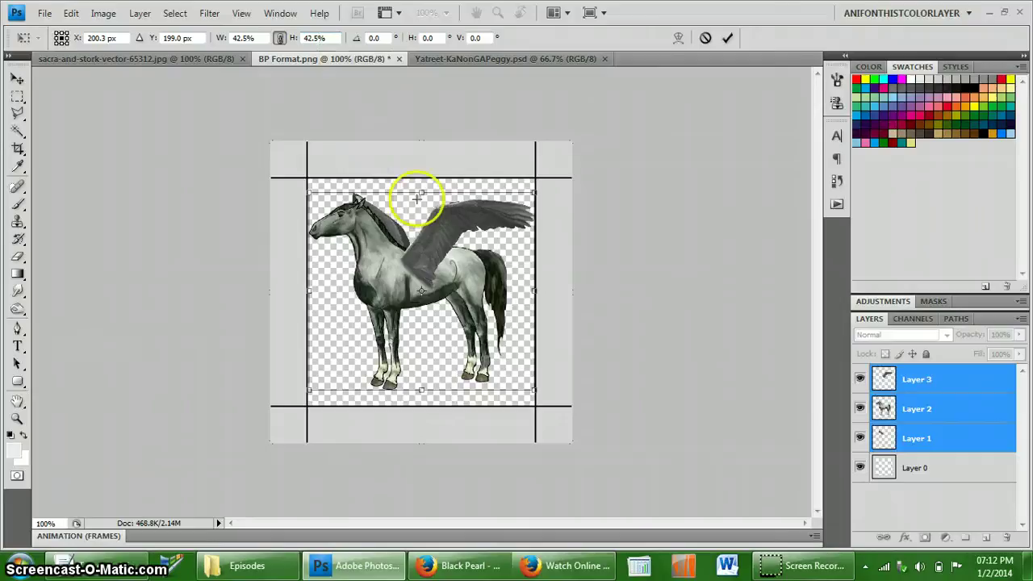
{"action": "key", "text": "Down"}
{"action": "key", "text": "Down"}
{"action": "key", "text": "Down"}
{"action": "key", "text": "Down"}
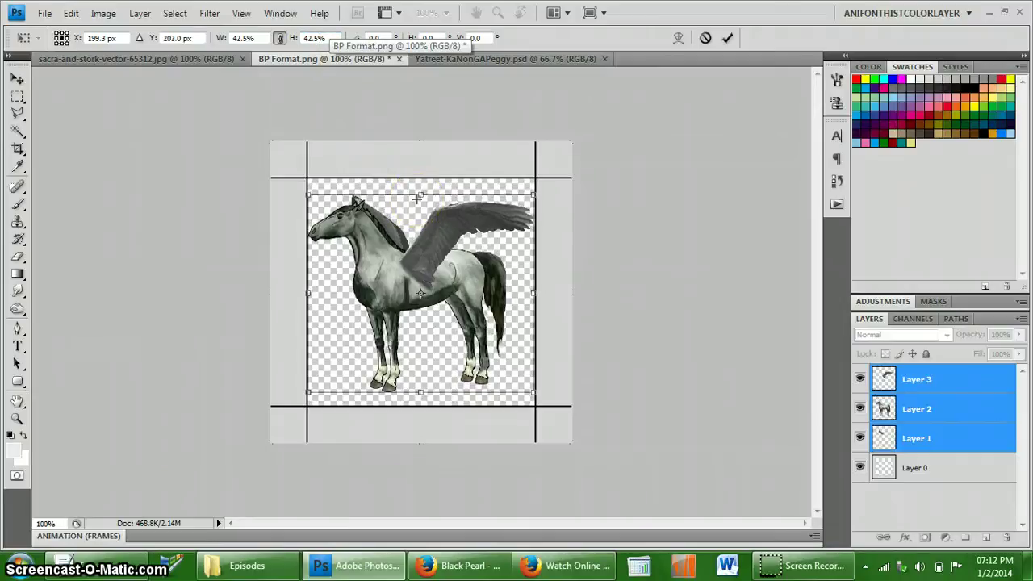
{"action": "key", "text": "Right"}
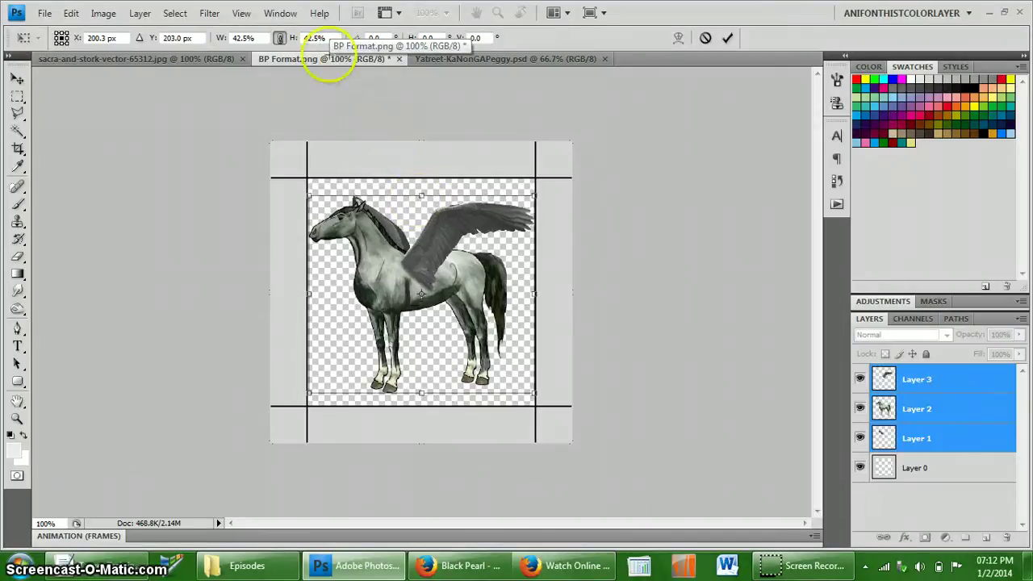
{"action": "type", "text": "42"}
{"action": "key", "text": "Return"}
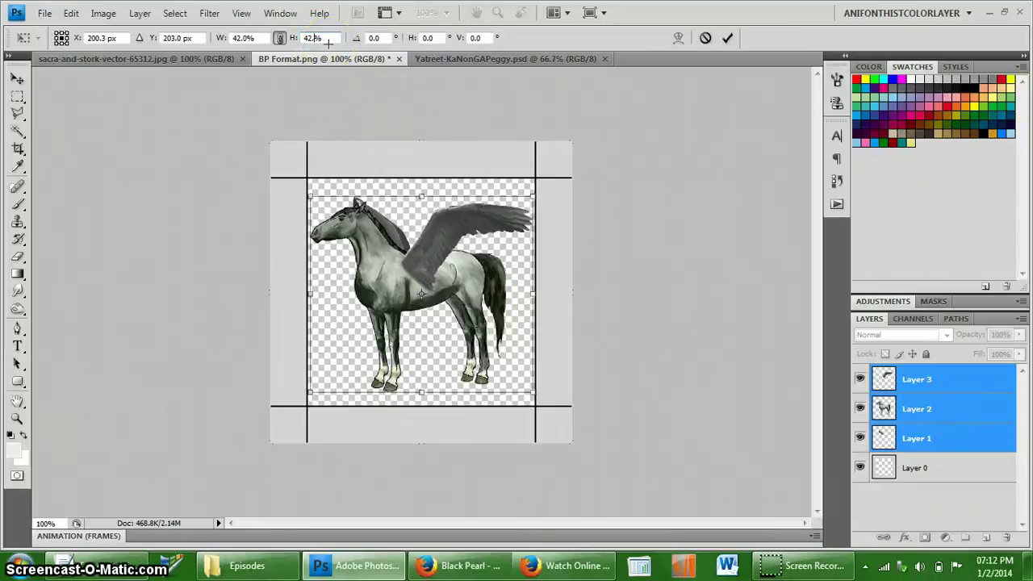
{"action": "type", "text": "4"}
{"action": "key", "text": "Return"}
{"action": "left_click", "coordinate": [456, 331]}
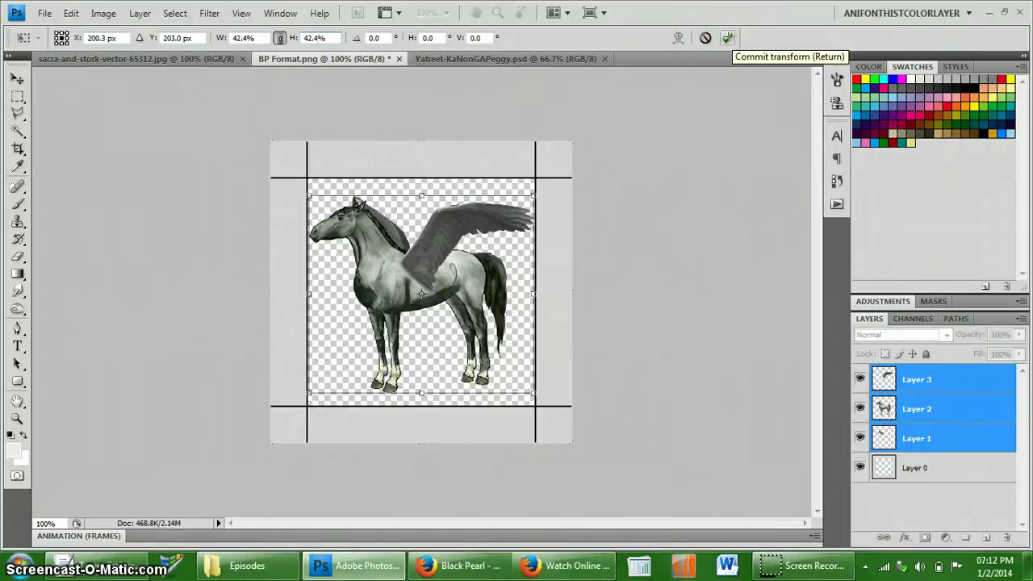
{"action": "left_click", "coordinate": [728, 38]}
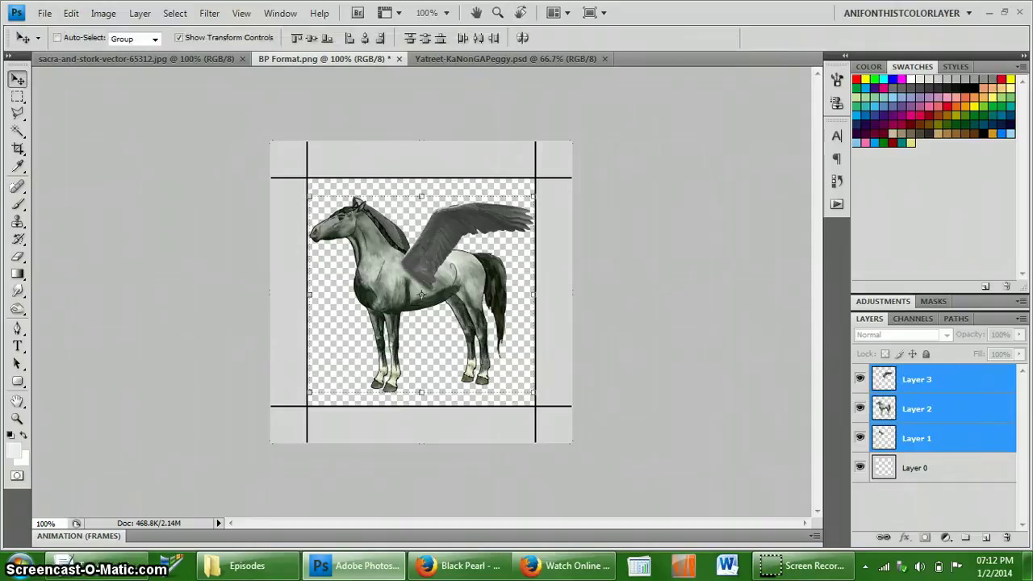
Export via Save for Web as PNG-24 named Yatreet-KaGAPeggy in the Coats and BG mine folder.
{"action": "left_click", "coordinate": [44, 14]}
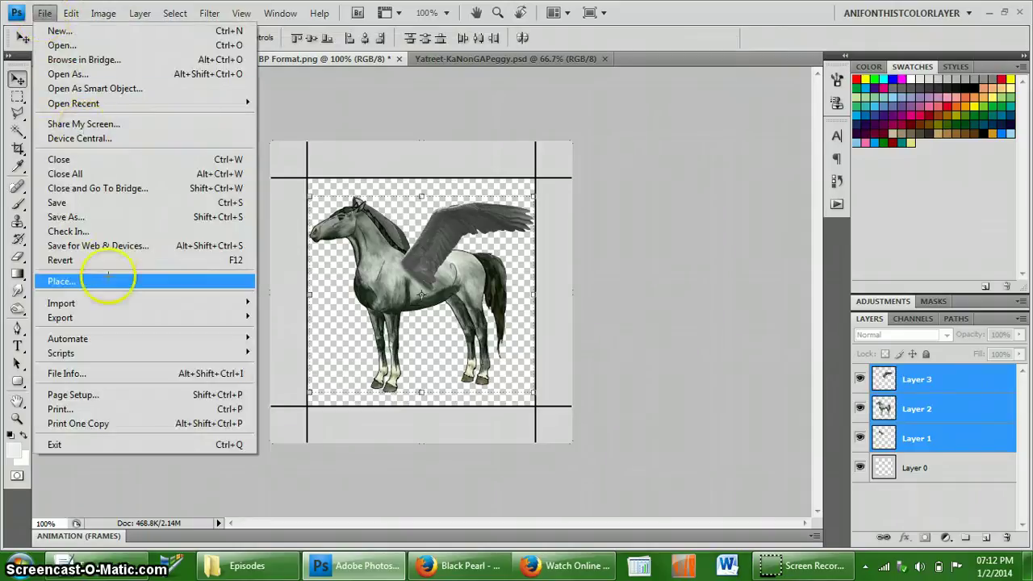
{"action": "left_click", "coordinate": [92, 245]}
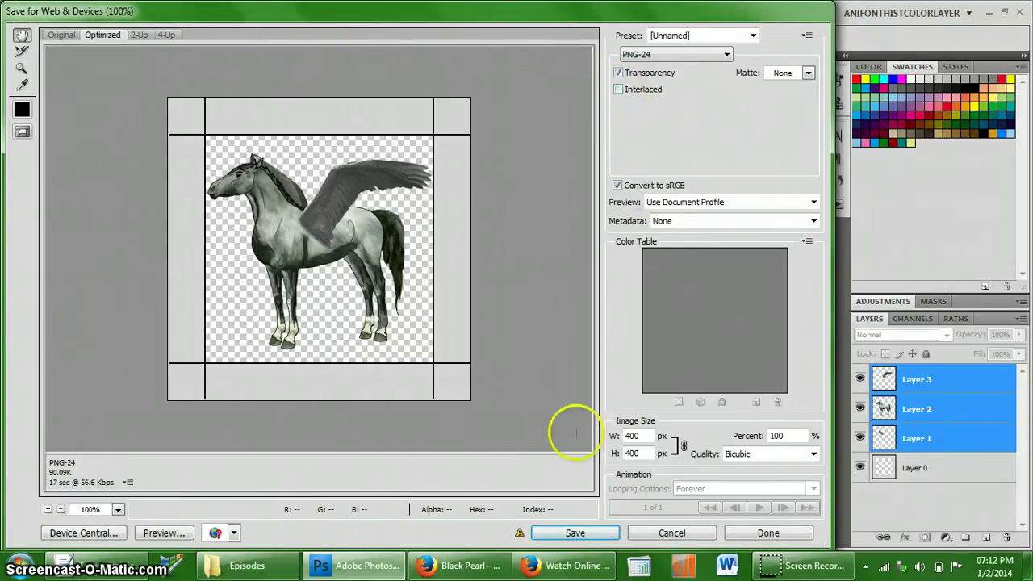
{"action": "left_click", "coordinate": [575, 533]}
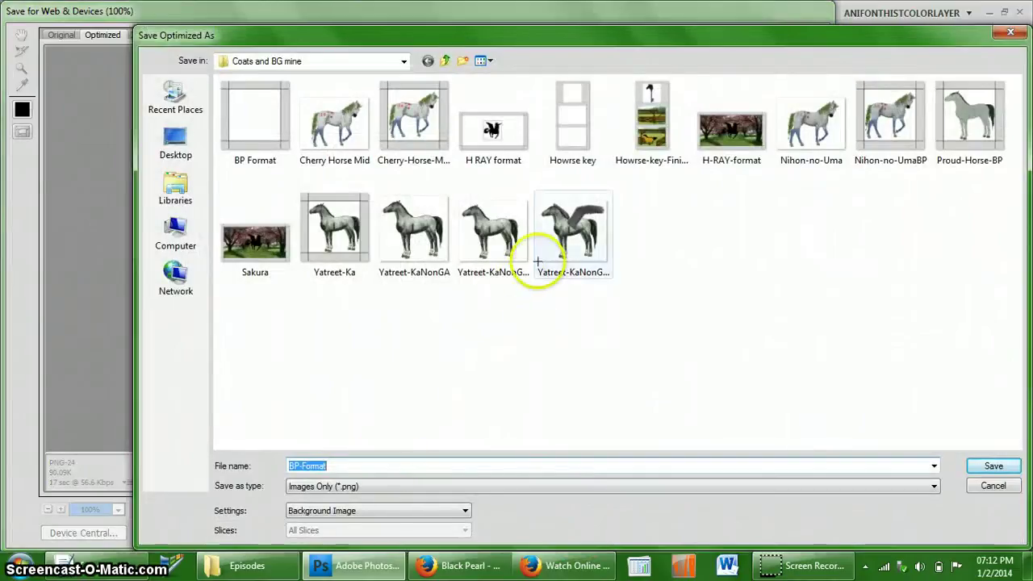
{"action": "left_click", "coordinate": [565, 238]}
{"action": "left_click", "coordinate": [432, 466]}
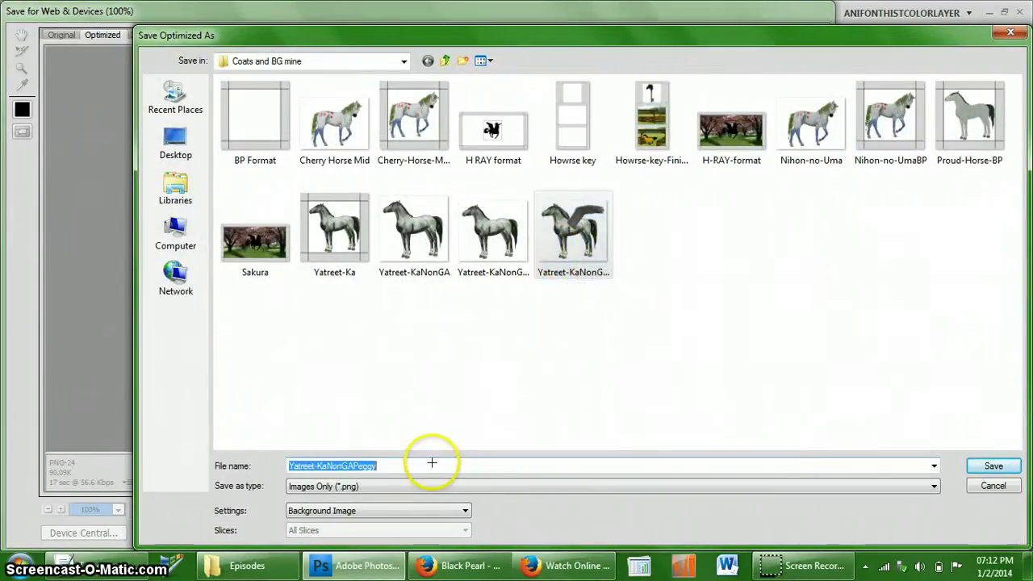
{"action": "left_click", "coordinate": [345, 466]}
{"action": "key", "text": "BackSpace"}
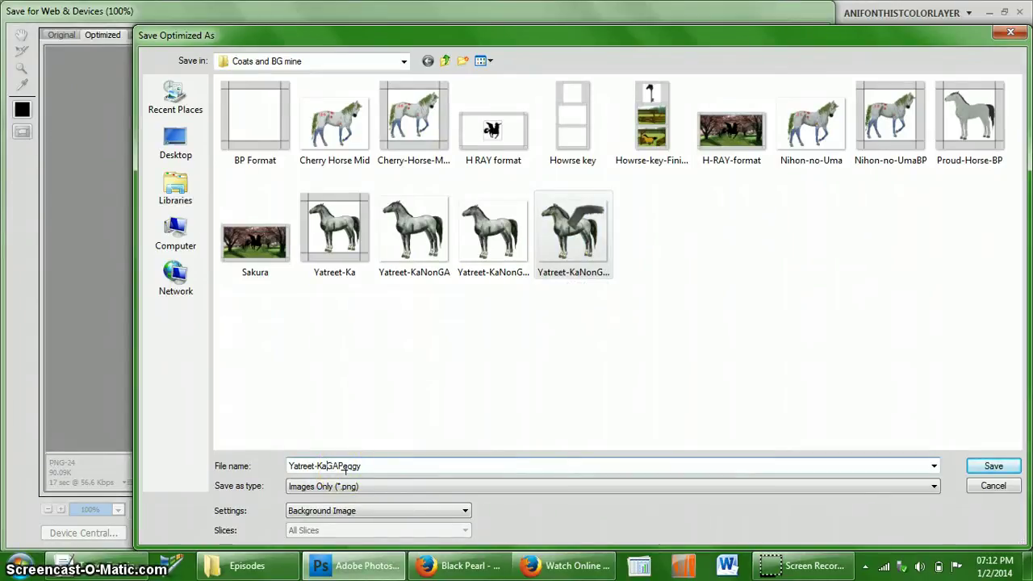
{"action": "key", "text": "Return"}
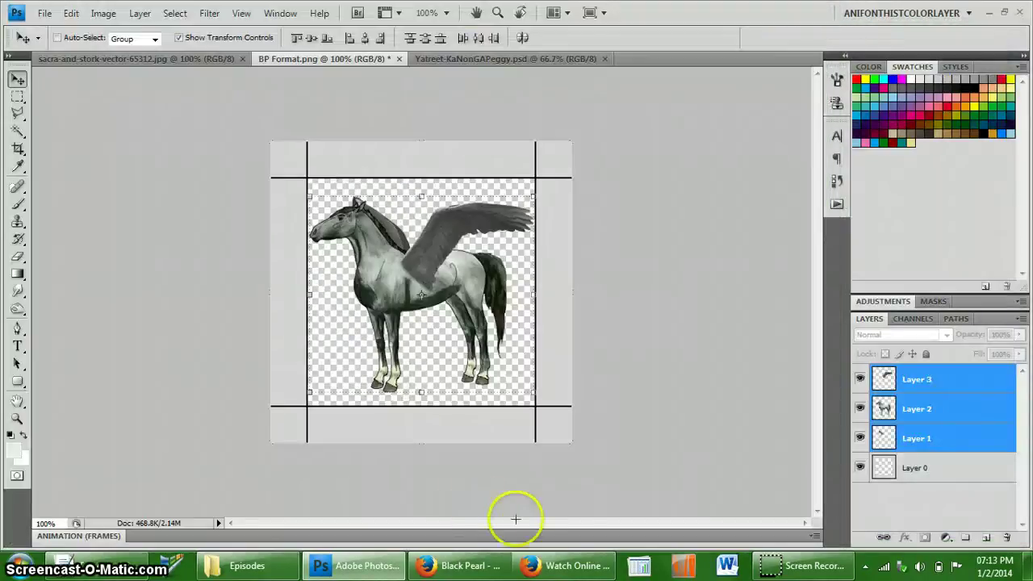
Back on the Black Pearl form, keep maximum coat uses at No limit.
{"action": "left_click", "coordinate": [472, 567]}
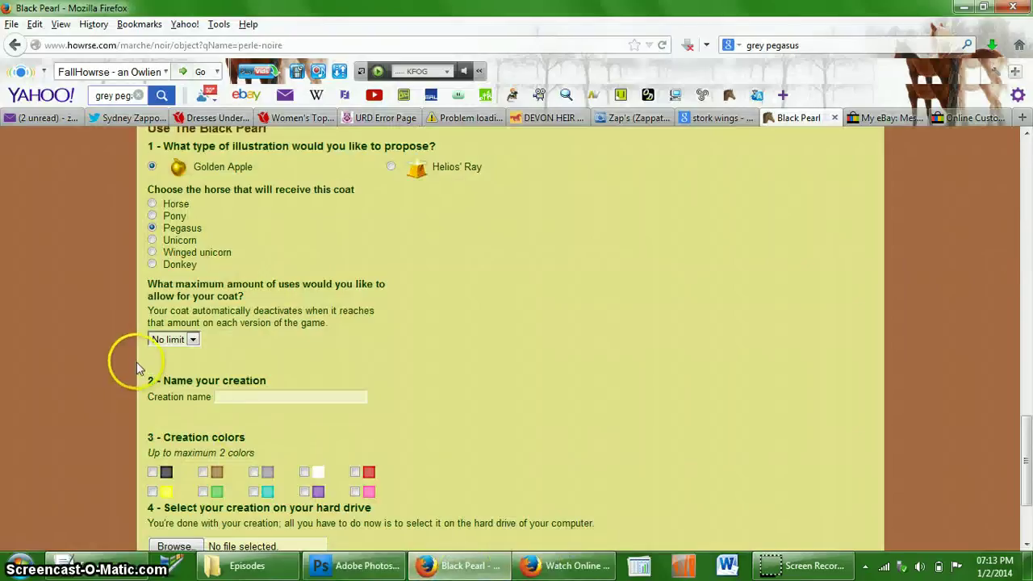
{"action": "left_click", "coordinate": [184, 341]}
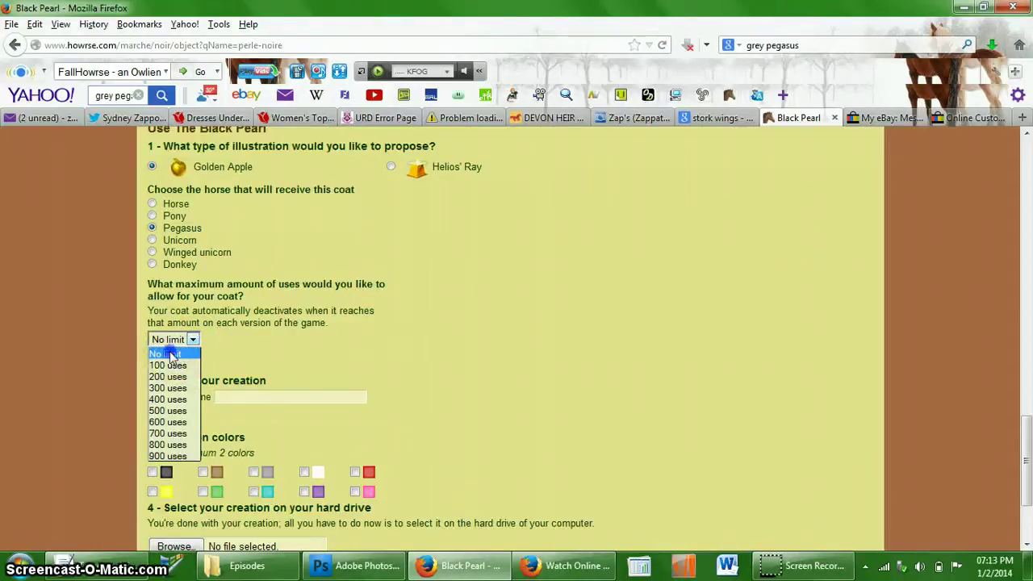
{"action": "left_click", "coordinate": [184, 354]}
{"action": "left_click_drag", "start_coordinate": [1025, 447], "coordinate": [1027, 482]}
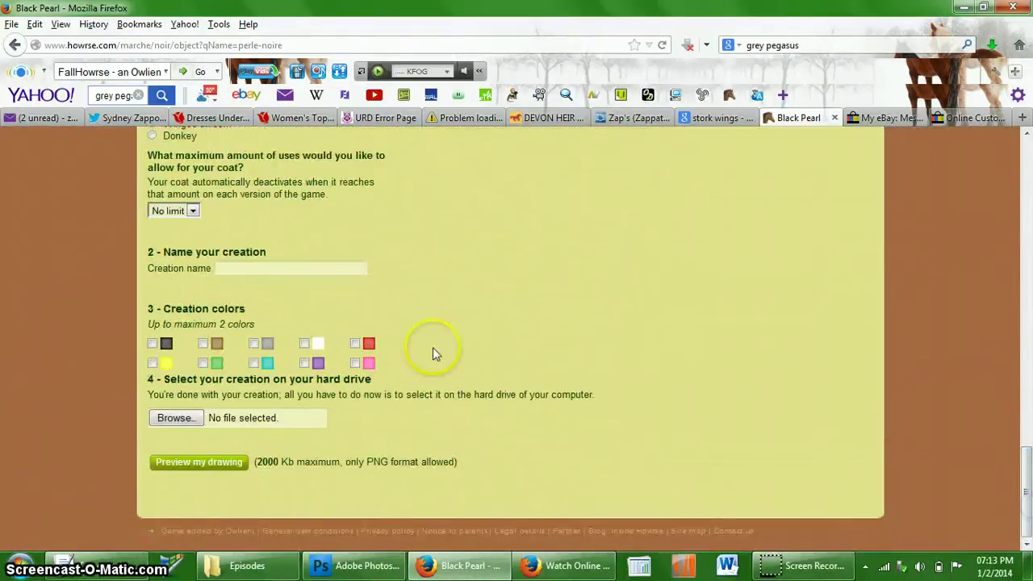
Name the creation 'Yatreet no Peggy' with grey and cyan ticked as its colours.
{"action": "left_click", "coordinate": [257, 268]}
{"action": "type", "text": "Yatreet na"}
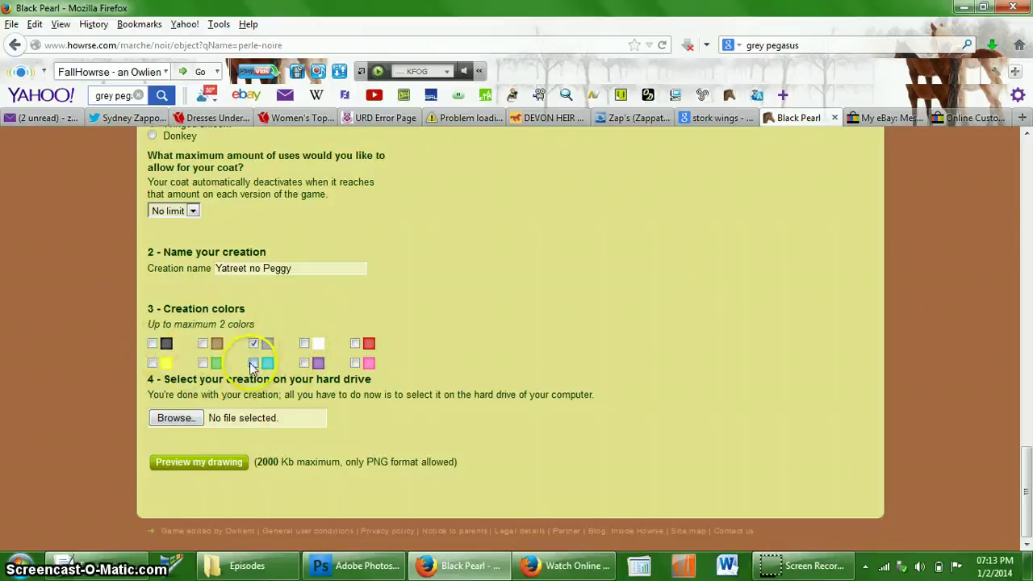
{"action": "left_click", "coordinate": [253, 363]}
{"action": "left_click", "coordinate": [184, 426]}
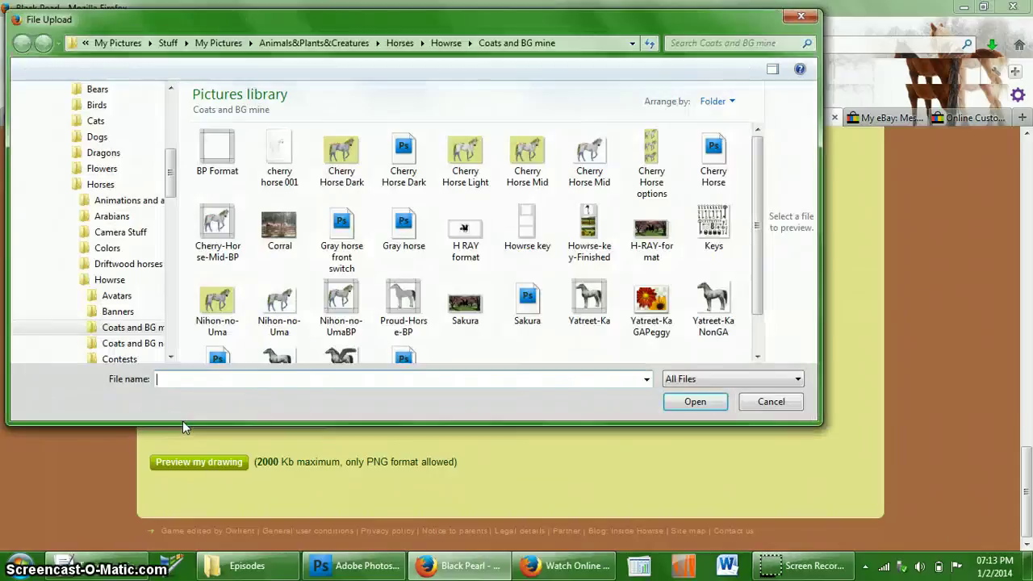
Attach Yatreet-KaGAPeggy.png as the creation file.
{"action": "left_click_drag", "start_coordinate": [758, 288], "coordinate": [759, 327]}
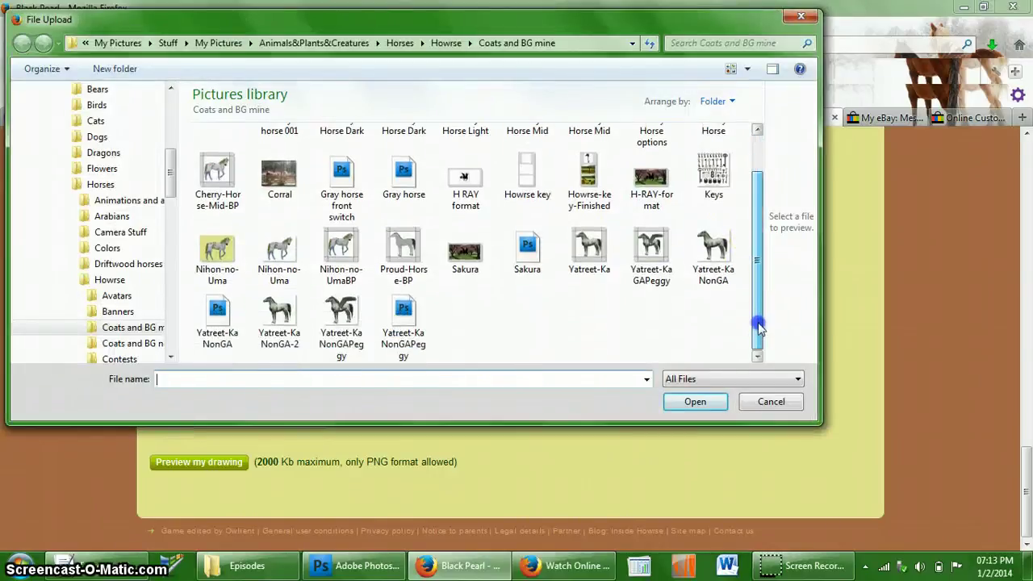
{"action": "left_click", "coordinate": [651, 257]}
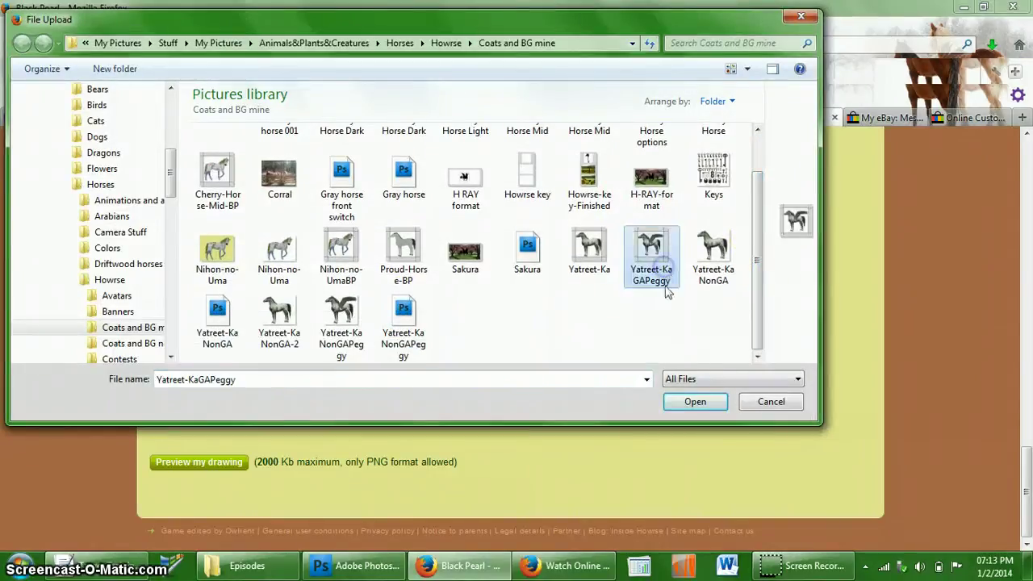
{"action": "left_click", "coordinate": [695, 402]}
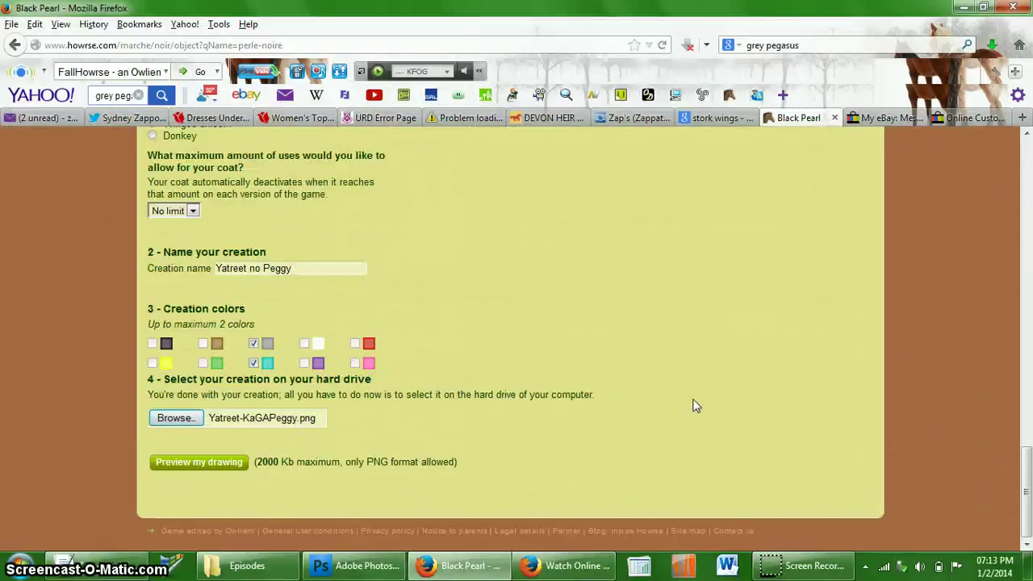
Preview the drawing, accept the terms, and send the illustration for 2 passes.
{"action": "left_click", "coordinate": [216, 466]}
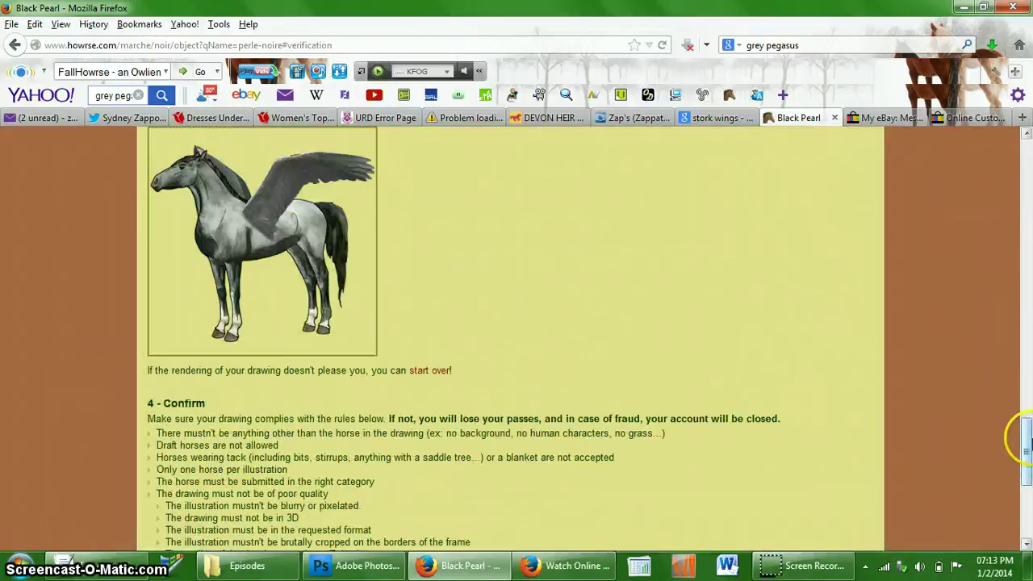
{"action": "left_click_drag", "start_coordinate": [1027, 439], "coordinate": [1027, 503]}
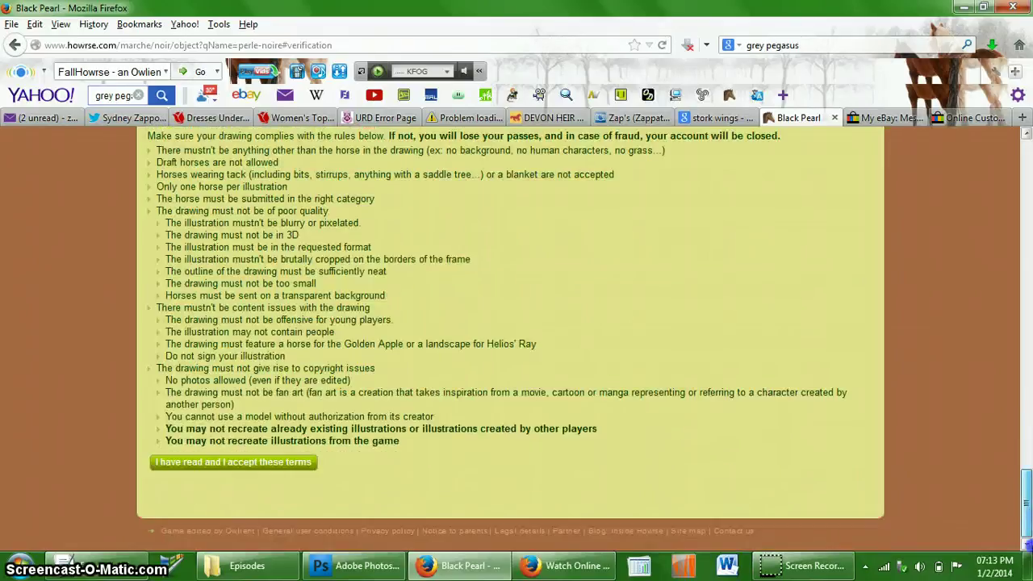
{"action": "left_click", "coordinate": [259, 466]}
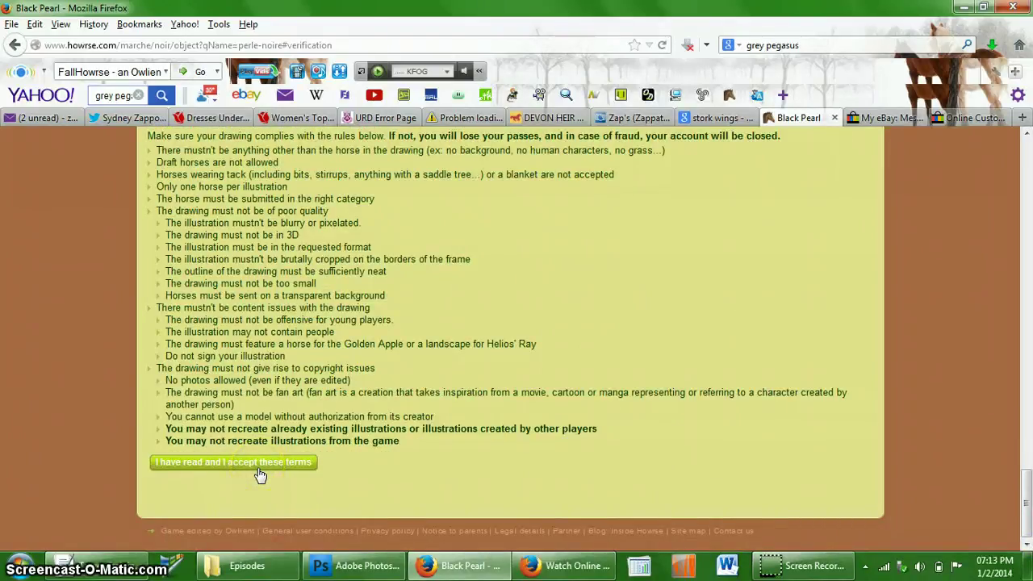
{"action": "left_click", "coordinate": [284, 475]}
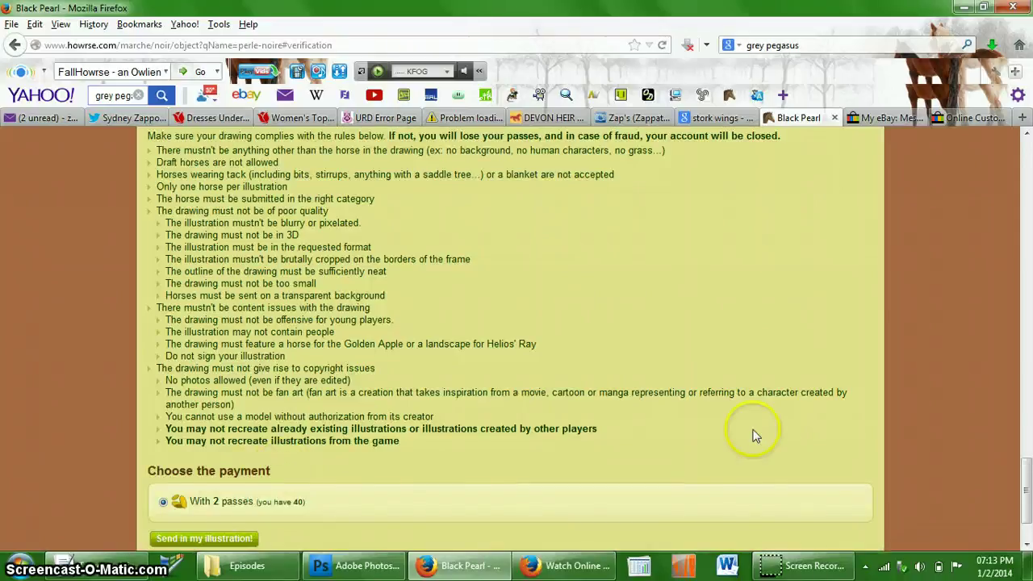
{"action": "scroll", "coordinate": [1028, 533], "scroll_direction": "down", "scroll_amount": 2}
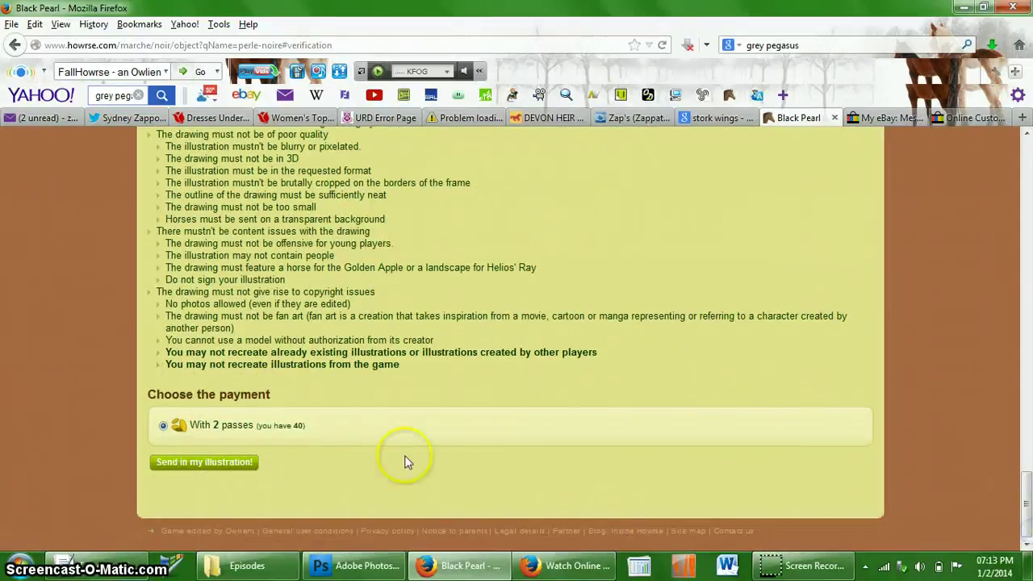
{"action": "left_click", "coordinate": [240, 464]}
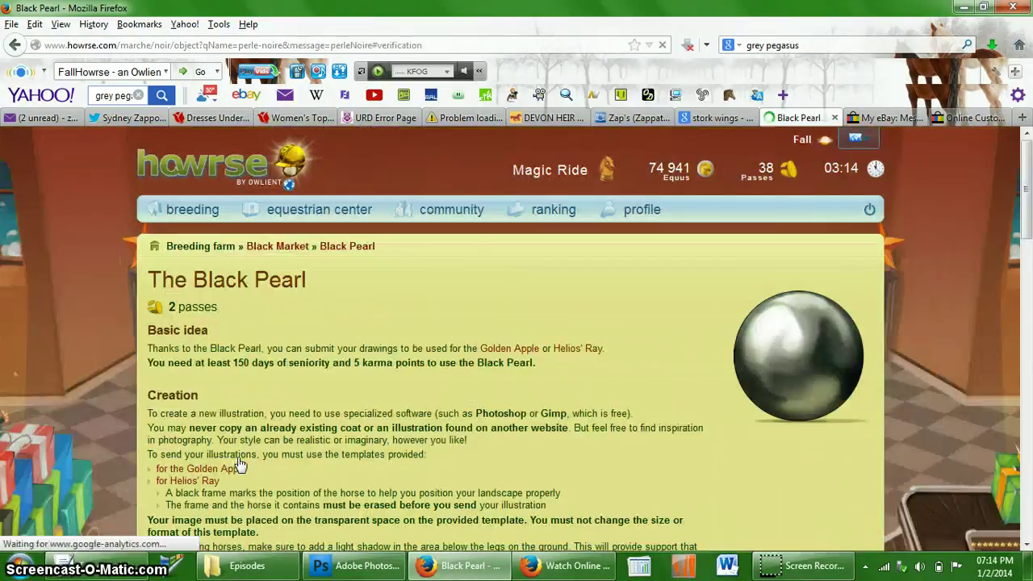
{"action": "left_click_drag", "start_coordinate": [1027, 243], "coordinate": [1027, 484]}
{"action": "left_click_drag", "start_coordinate": [1026, 400], "coordinate": [1026, 160]}
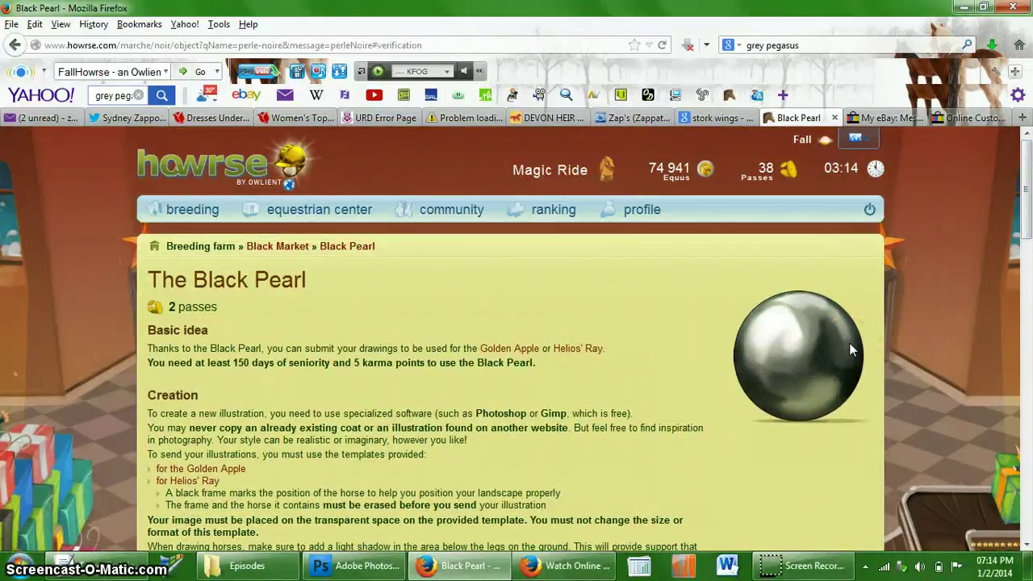
{"action": "left_click", "coordinate": [815, 566]}
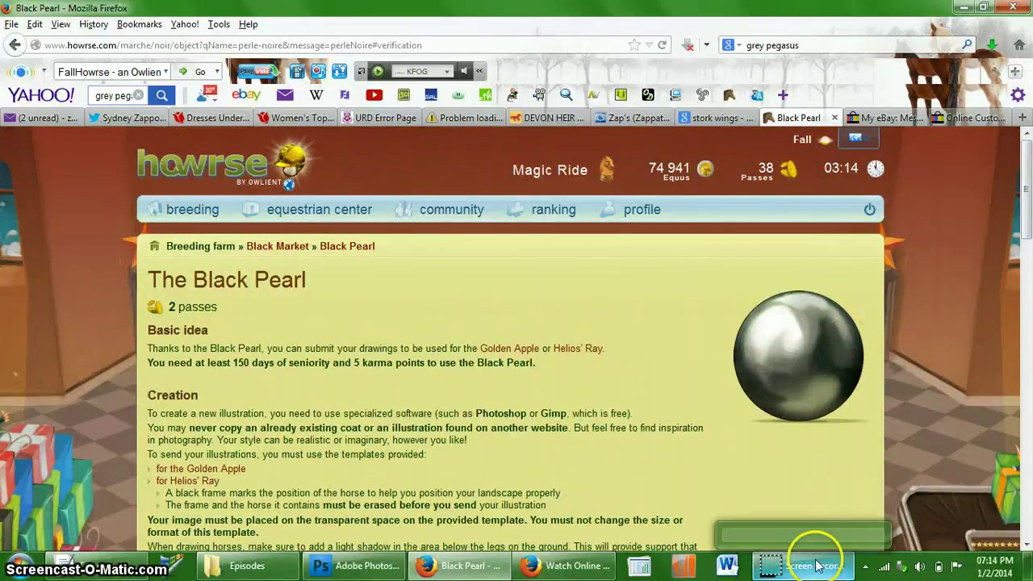